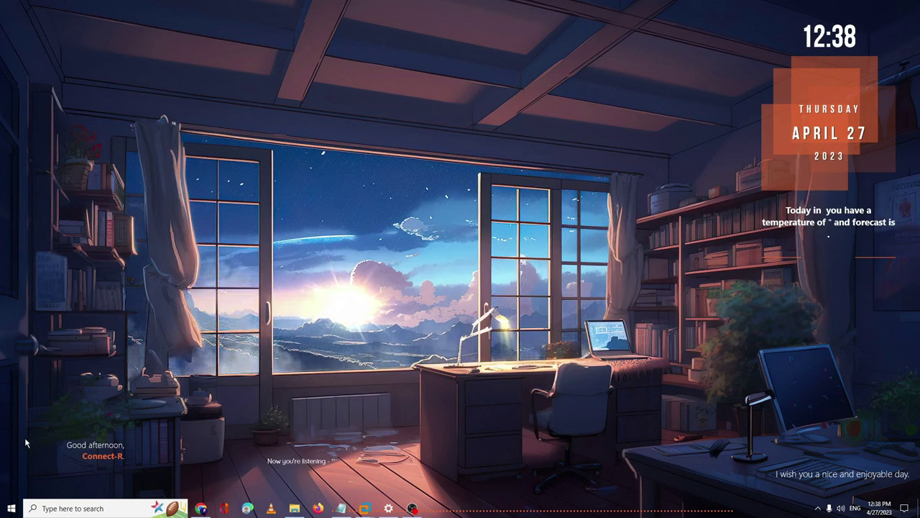
# - Open Device Manager, expand the network adapters and select the Intel(R) Wi-Fi 6 AX200 160MHz adapter
pyautogui.rightClick(13, 510)
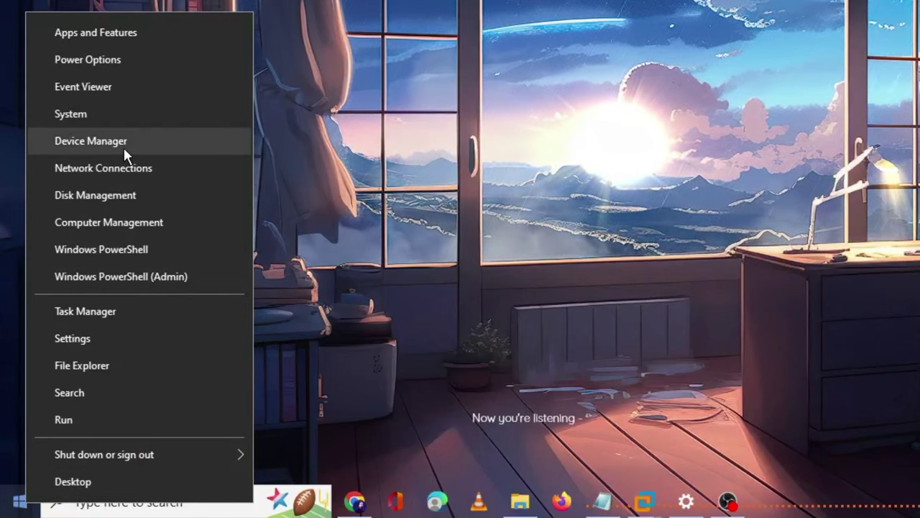
pyautogui.click(125, 143)
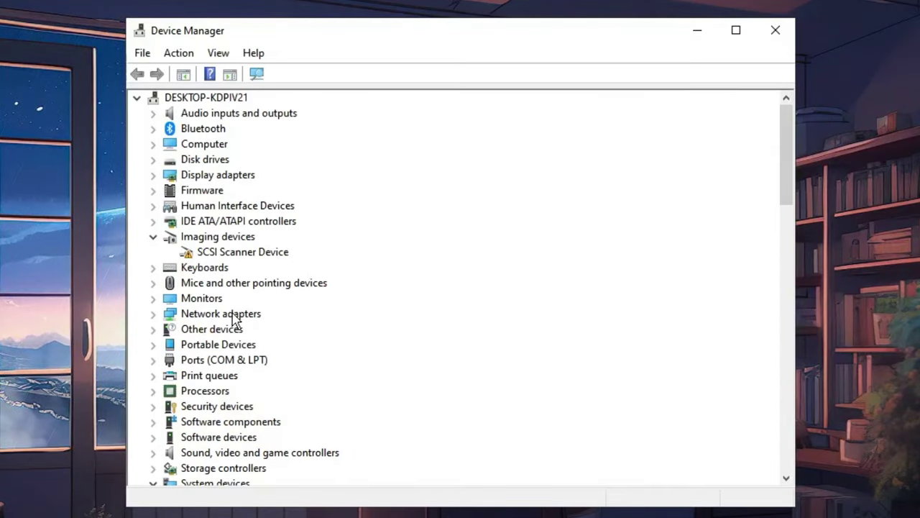
pyautogui.doubleClick(232, 315)
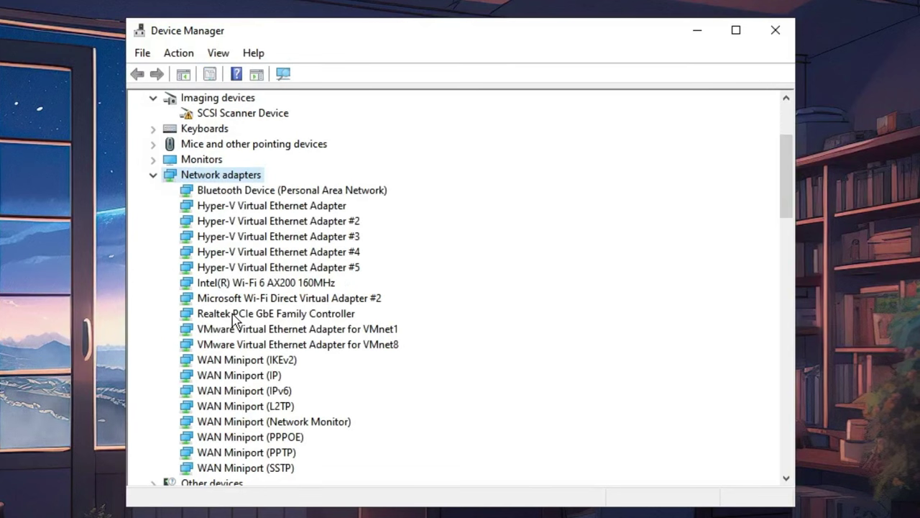
pyautogui.click(248, 224)
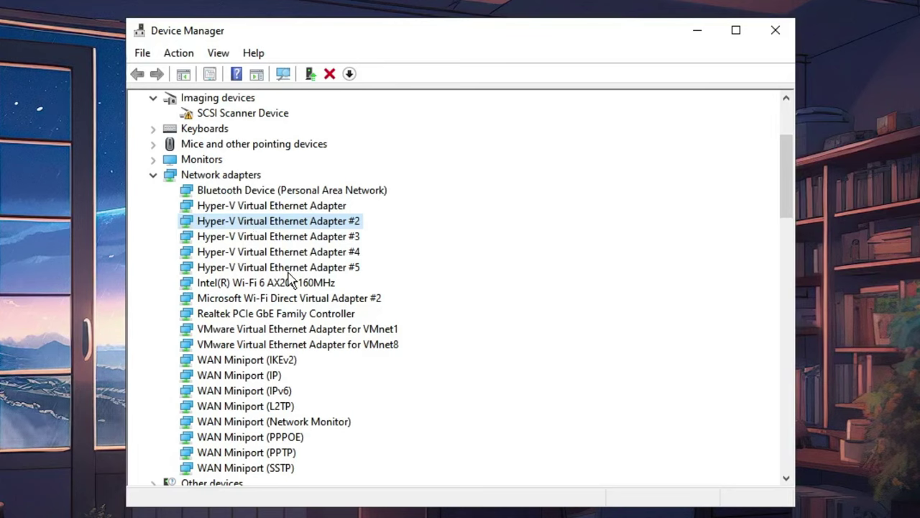
pyautogui.click(245, 285)
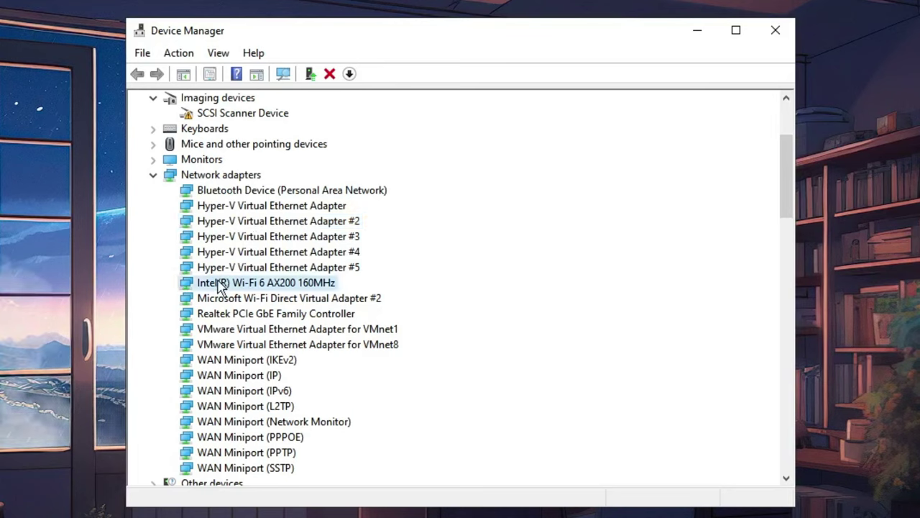
pyautogui.click(232, 316)
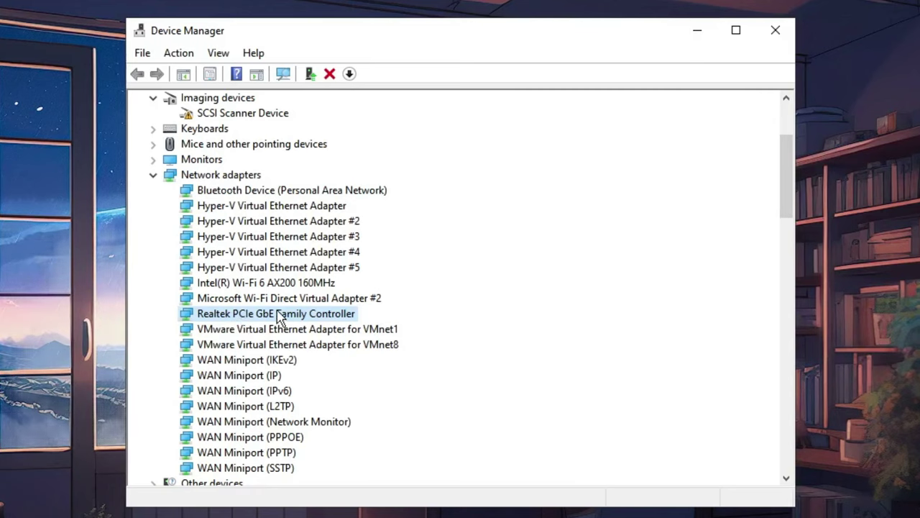
pyautogui.click(222, 284)
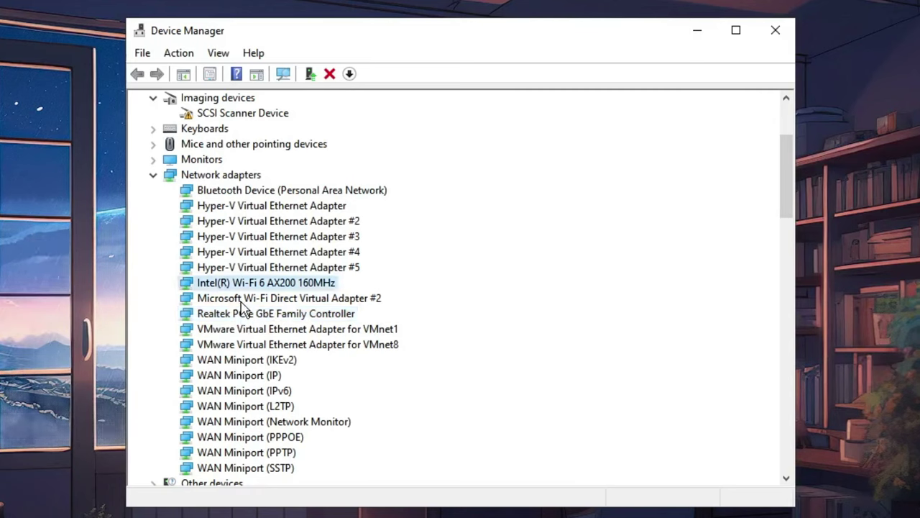
# - Run an automatic driver update search for the Intel(R) Wi-Fi 6 AX200 160MHz adapter, then close Device Manager
pyautogui.rightClick(228, 282)
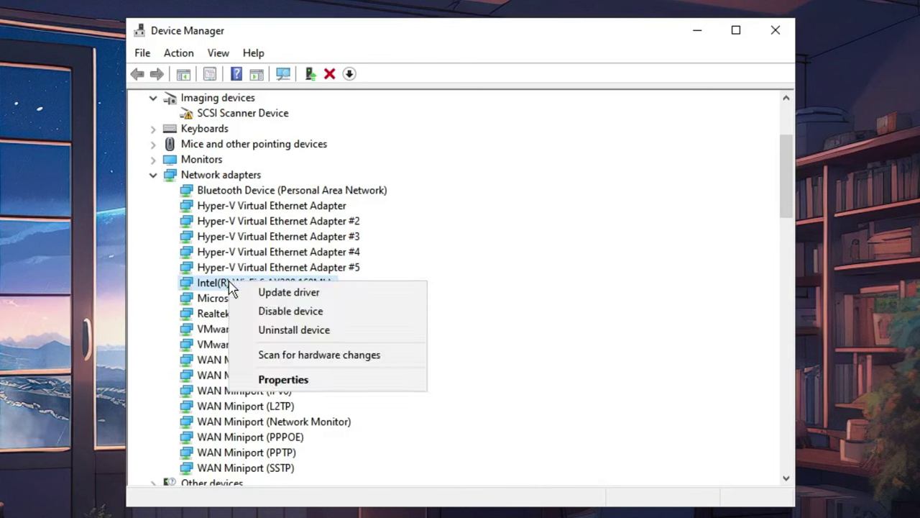
pyautogui.click(279, 295)
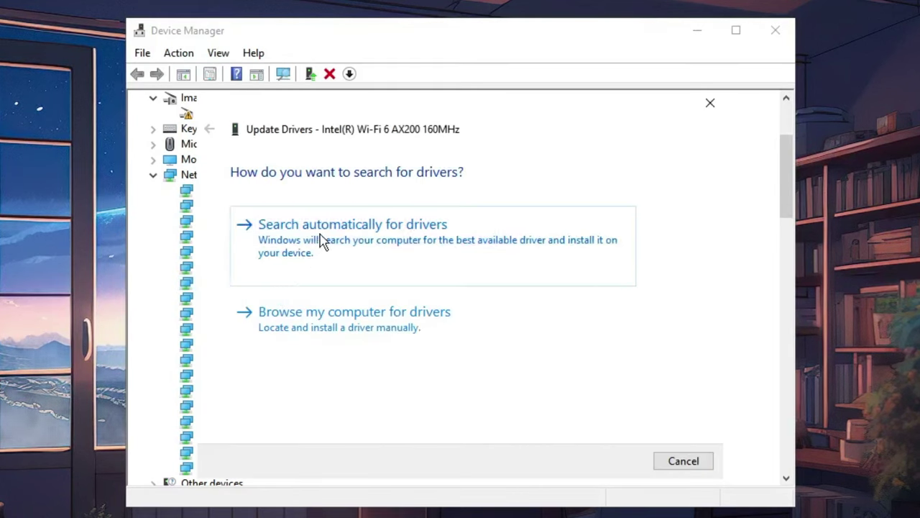
pyautogui.click(345, 242)
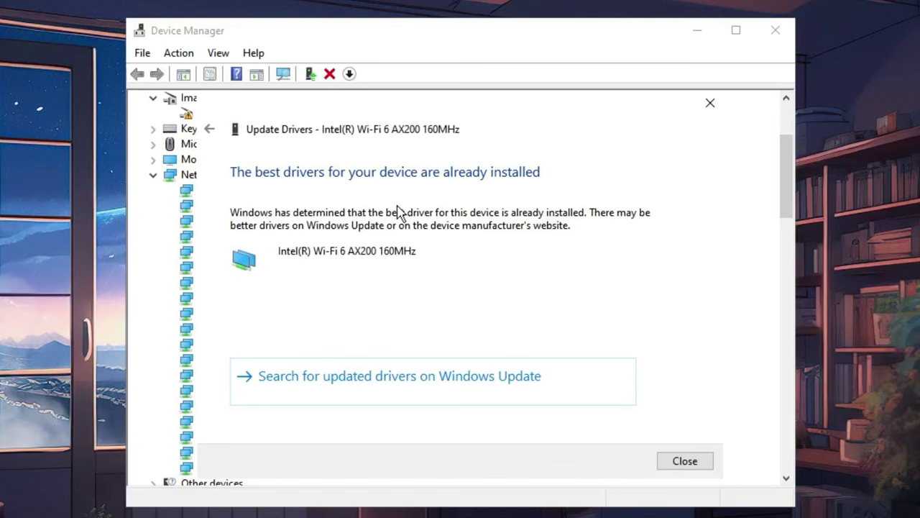
pyautogui.click(687, 462)
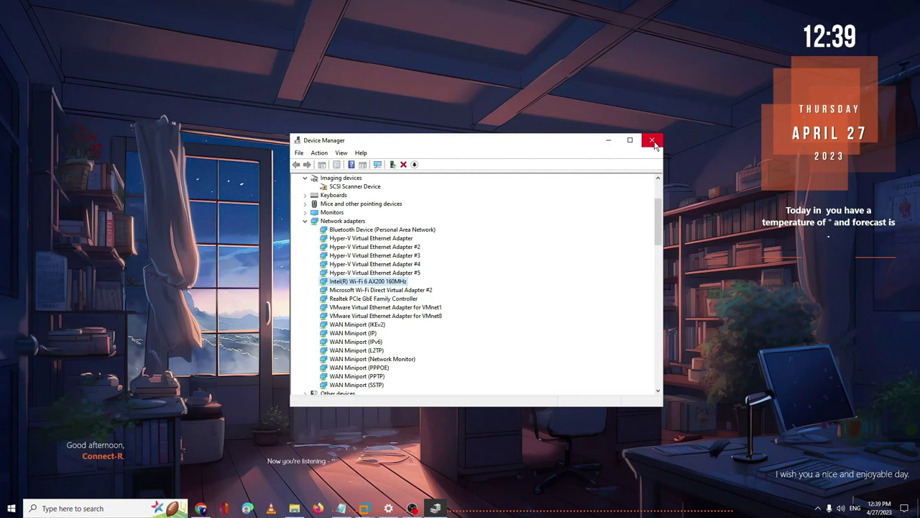
pyautogui.click(775, 29)
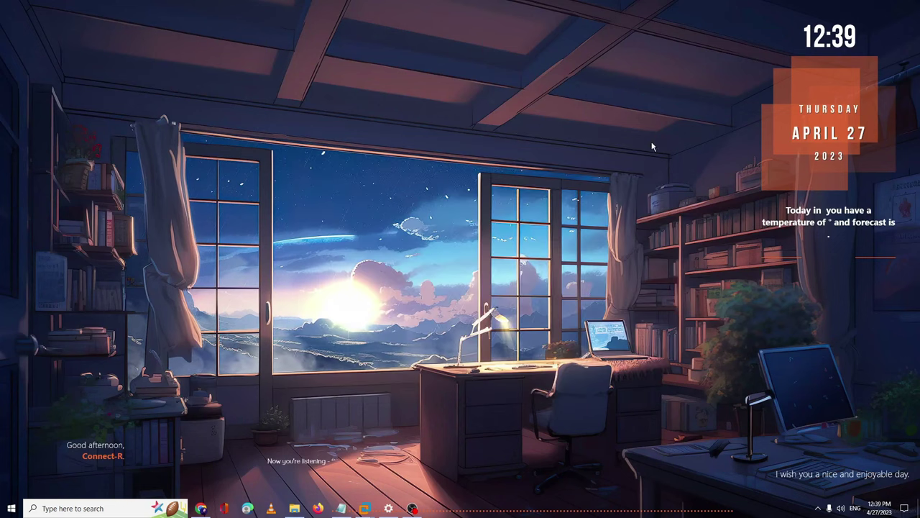
# - Search Windows for ncpa.cpl and open the Network Connections window
pyautogui.click(97, 509)
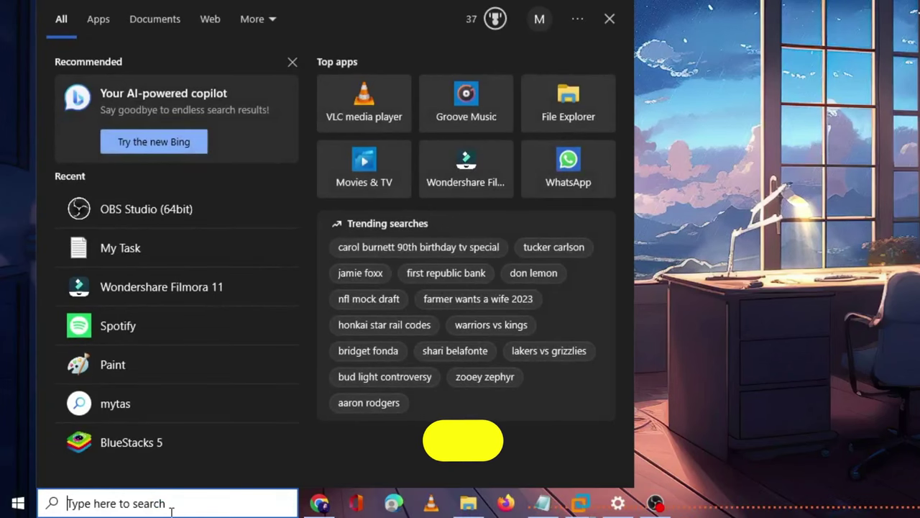
pyautogui.write('ncpa.cp')
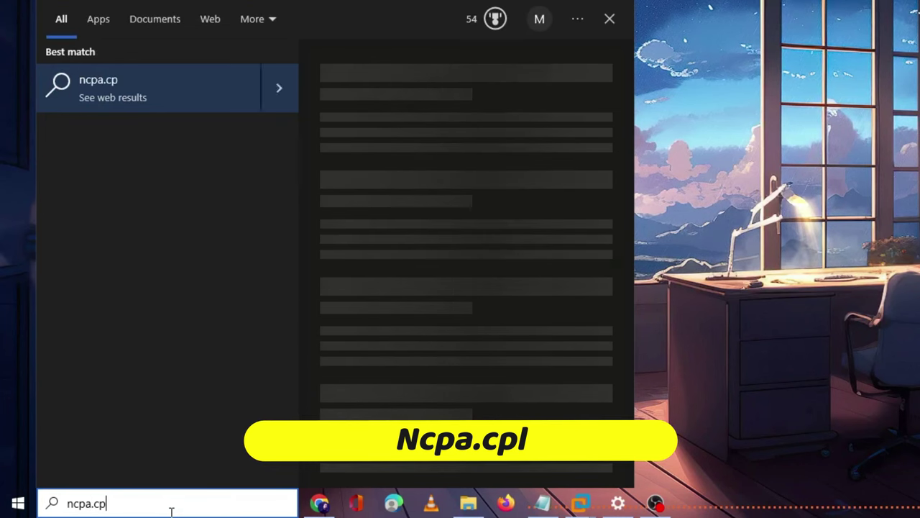
pyautogui.write('l')
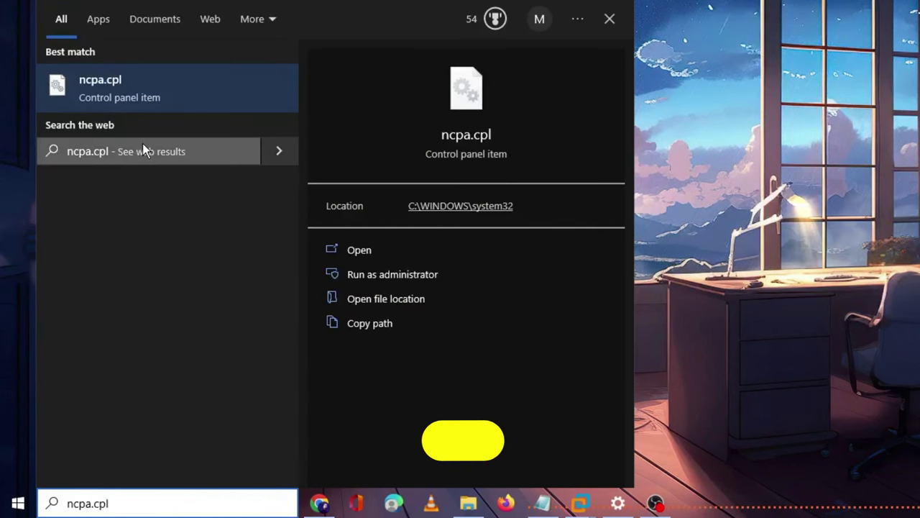
pyautogui.press('Return')
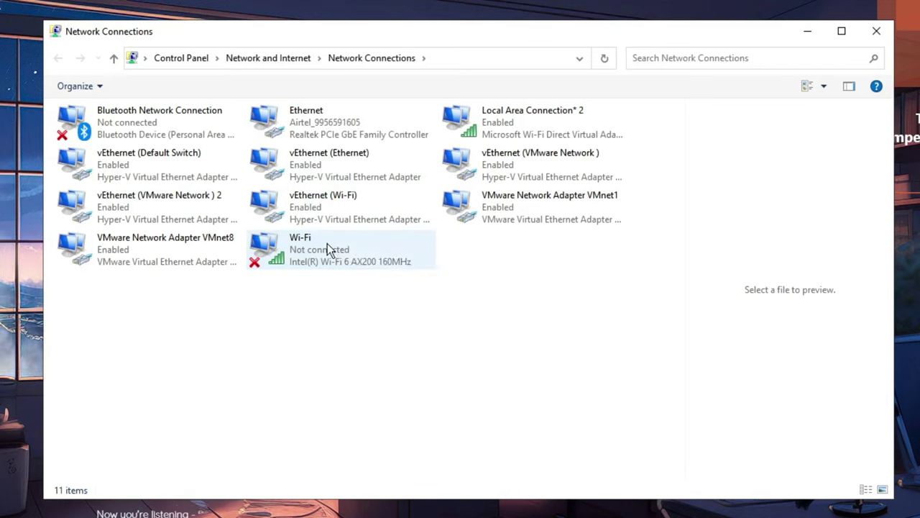
# - Open the Wi-Fi connection's properties and bring up the configuration dialog of its Intel(R) Wi-Fi 6 AX200 adapter
pyautogui.click(320, 259)
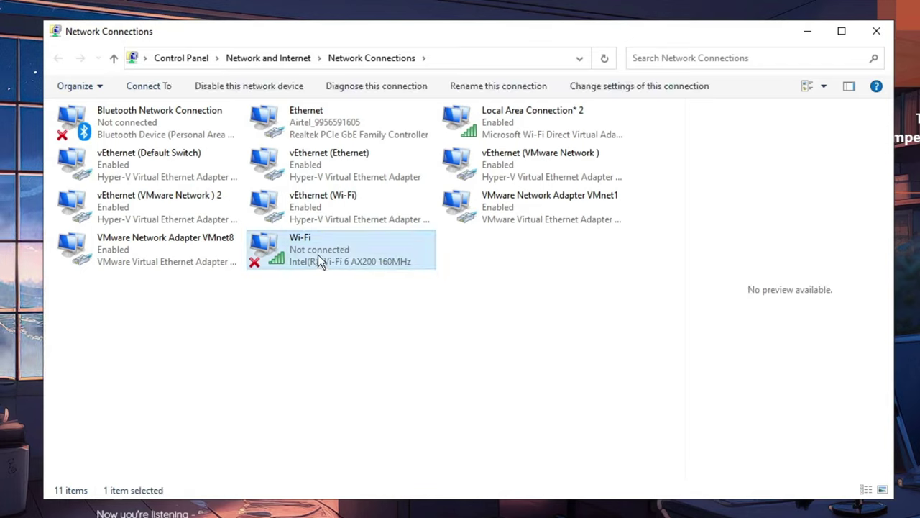
pyautogui.rightClick(325, 250)
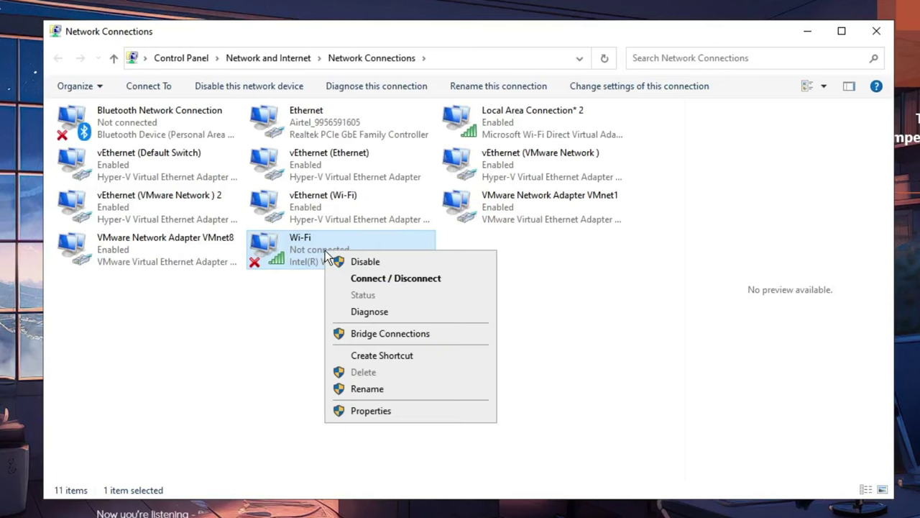
pyautogui.click(374, 413)
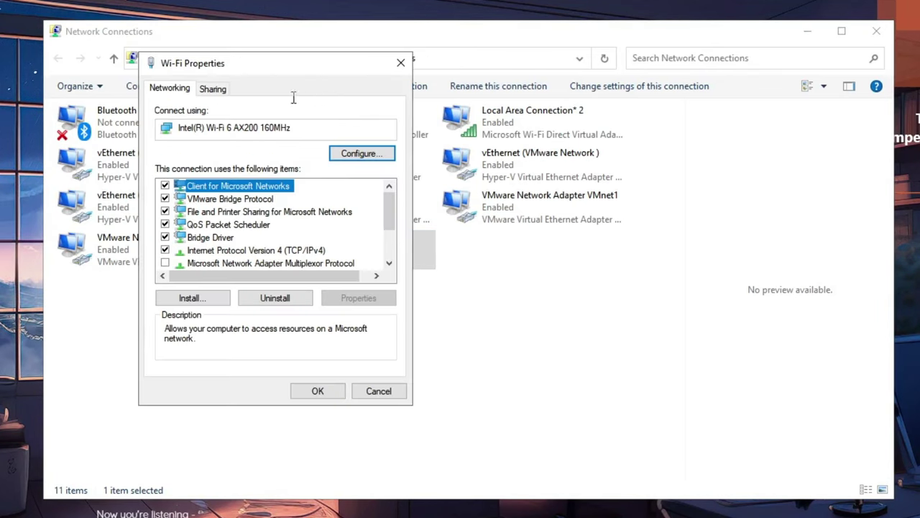
pyautogui.click(370, 155)
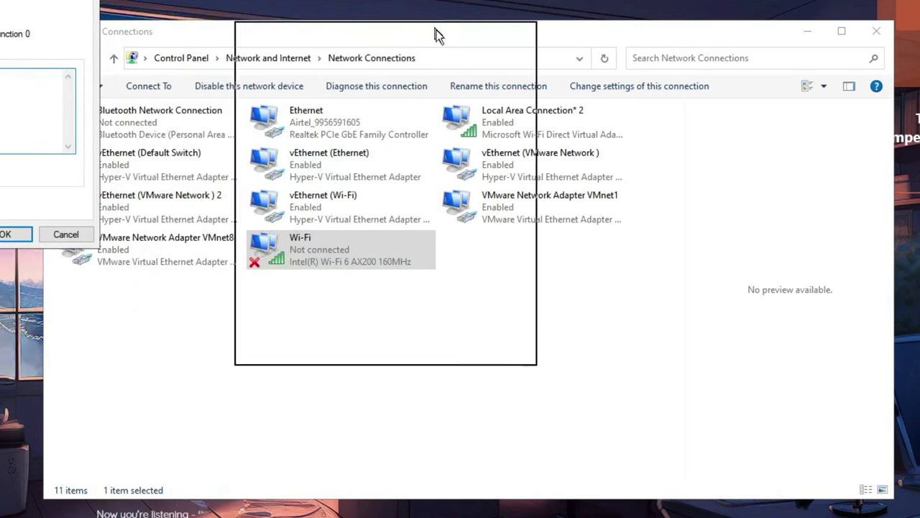
pyautogui.moveTo(438, 38); pyautogui.dragTo(445, 60)
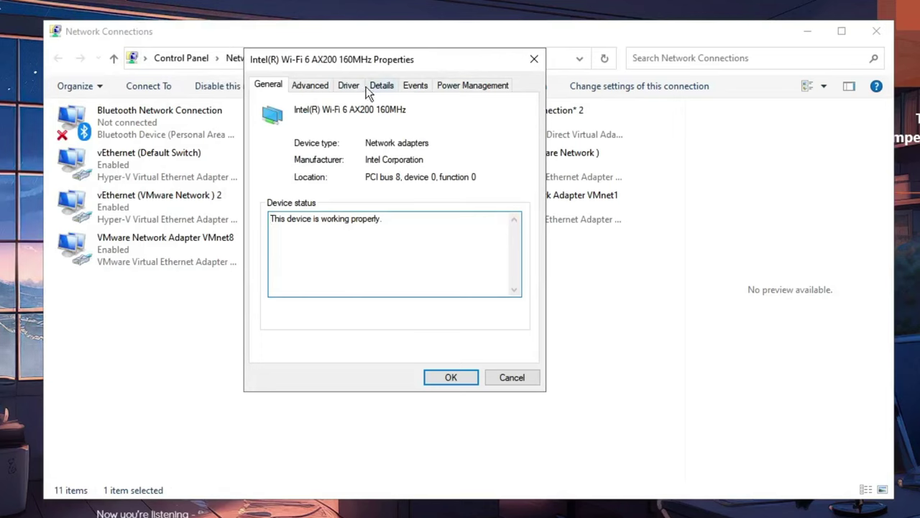
# - Check the channel width values for 2.4GHz and 5GHz in the adapter's advanced properties
pyautogui.click(317, 87)
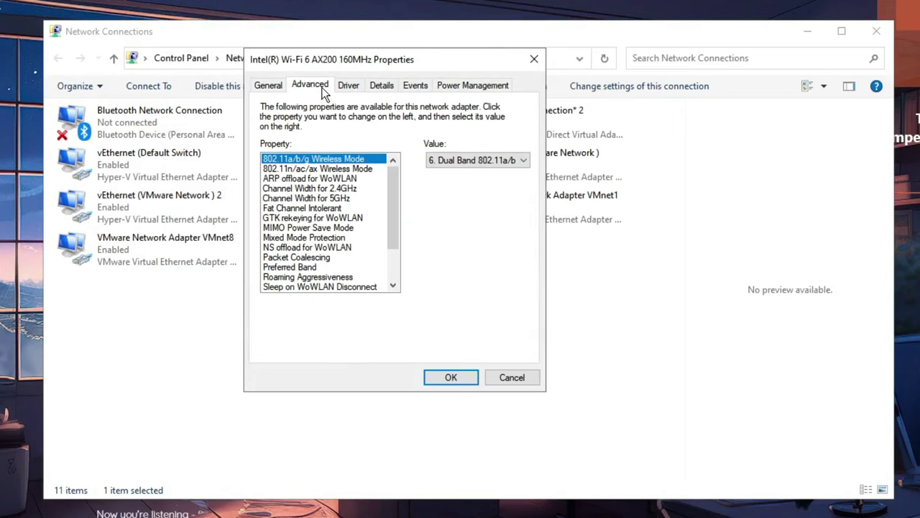
pyautogui.click(308, 188)
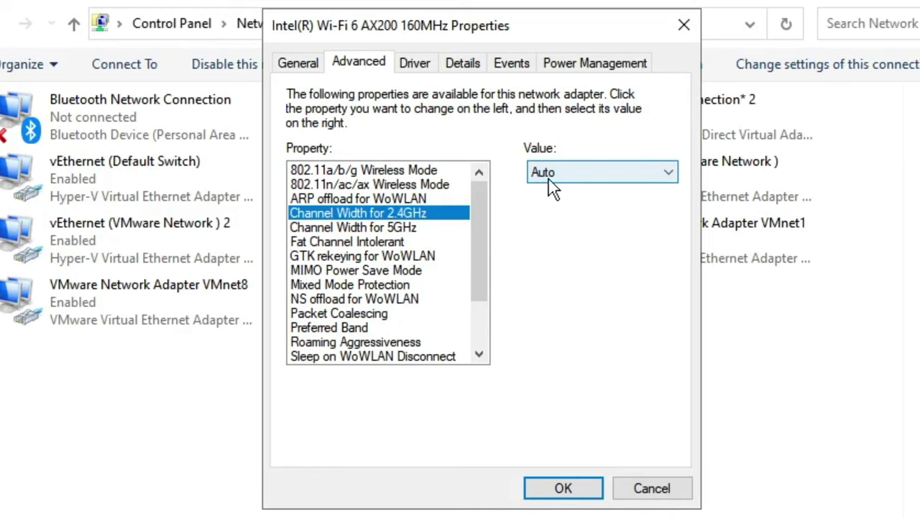
pyautogui.click(395, 226)
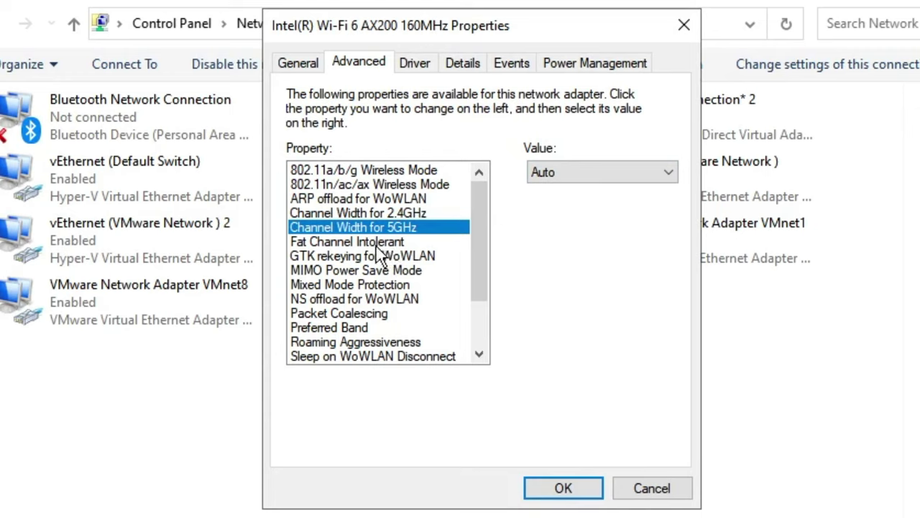
# - Set the adapter's Fat Channel Intolerant property to Disabled
pyautogui.click(377, 242)
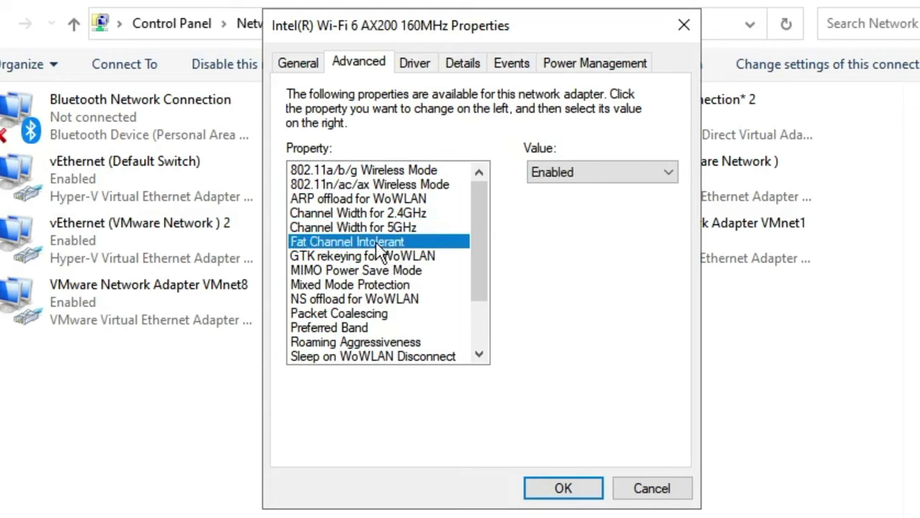
pyautogui.click(602, 173)
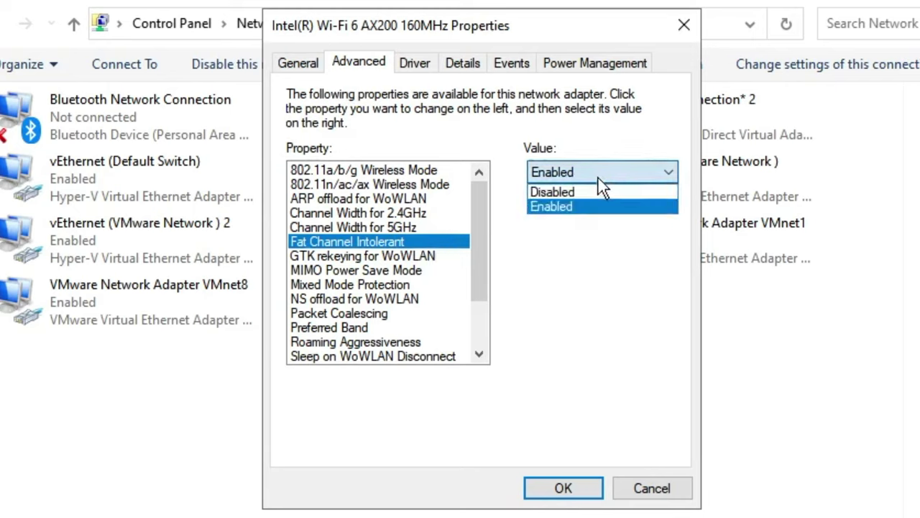
pyautogui.click(570, 193)
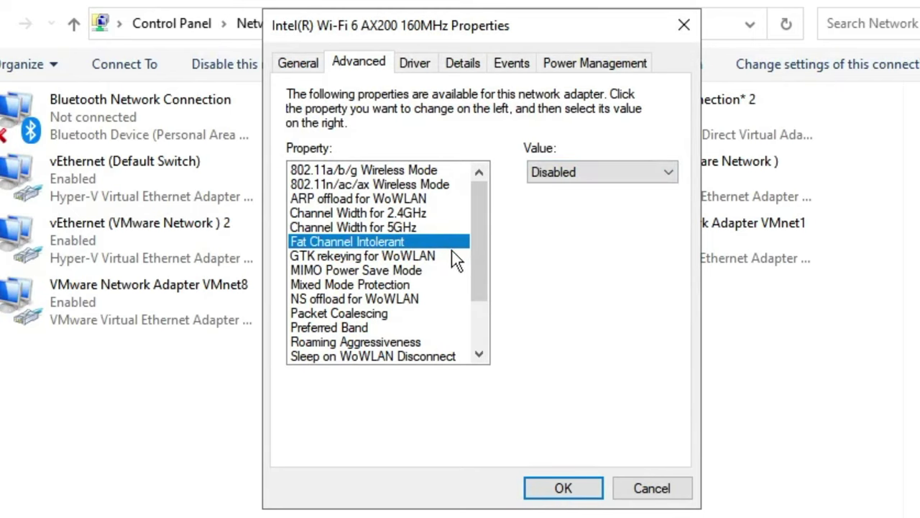
# - Set the adapter's Preferred Band property to "3. Prefer 5GHz band"
pyautogui.click(366, 328)
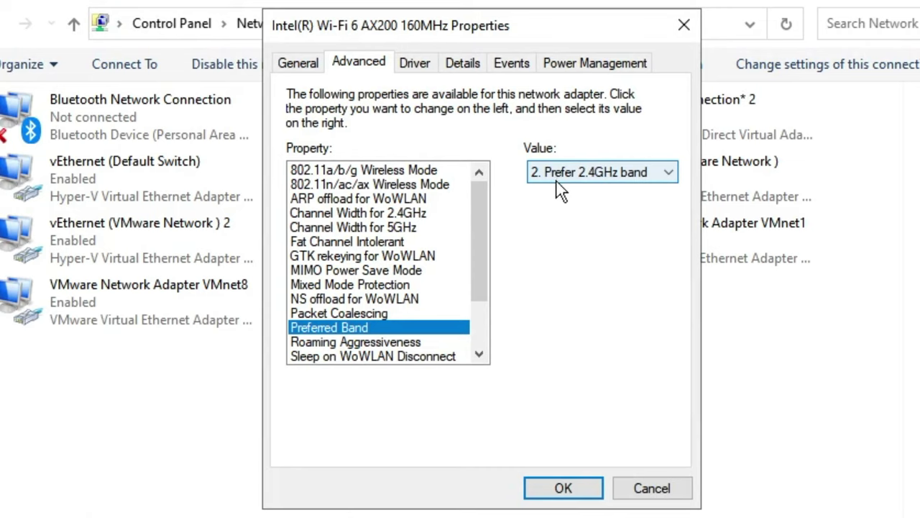
pyautogui.click(575, 178)
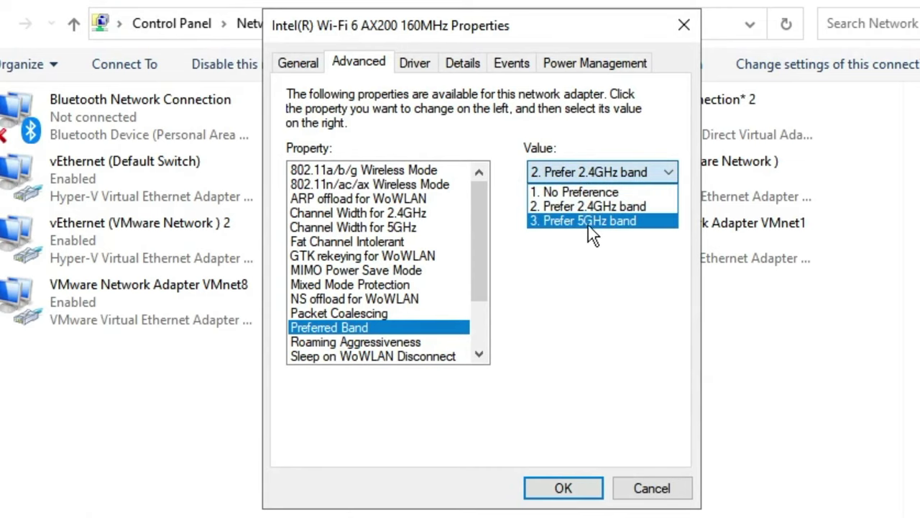
pyautogui.click(615, 221)
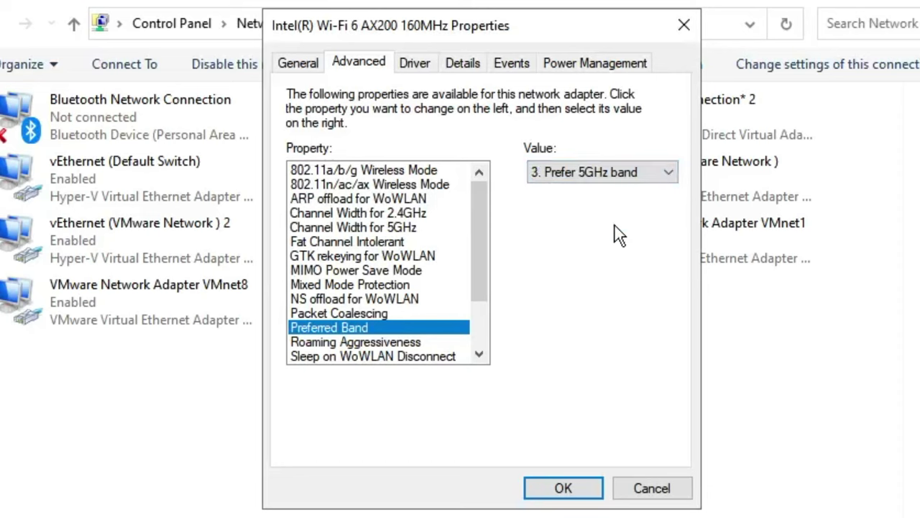
# - Set the adapter's Roaming Aggressiveness to "1. Lowest" and review the other available levels without changing it
pyautogui.scroll(-1, 381, 288)
pyautogui.click(352, 298)
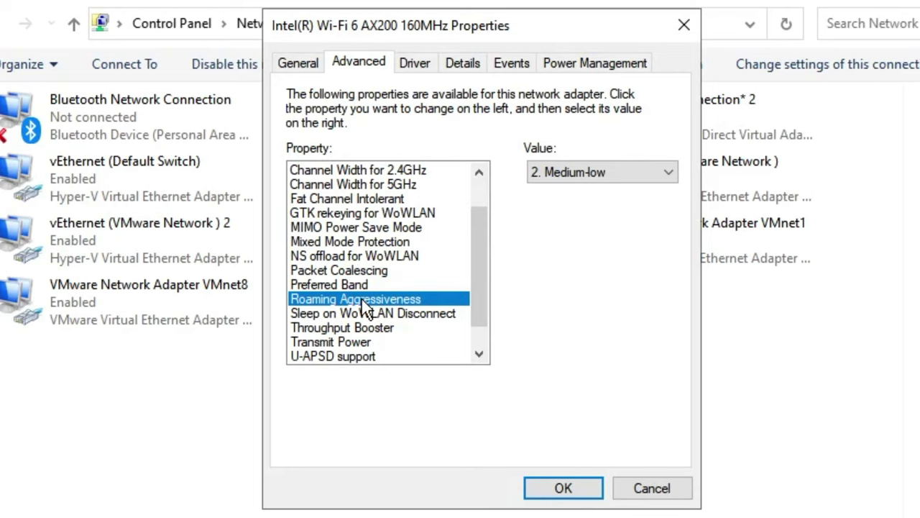
pyautogui.click(559, 175)
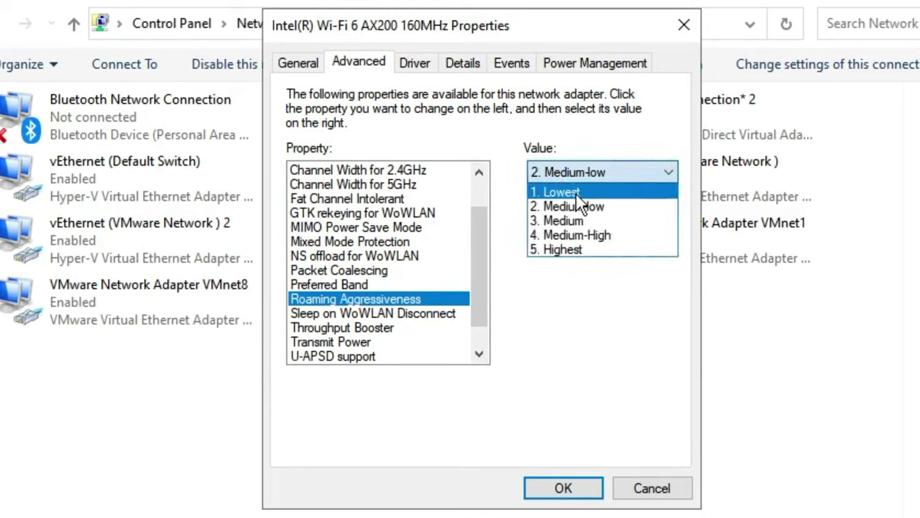
pyautogui.click(576, 193)
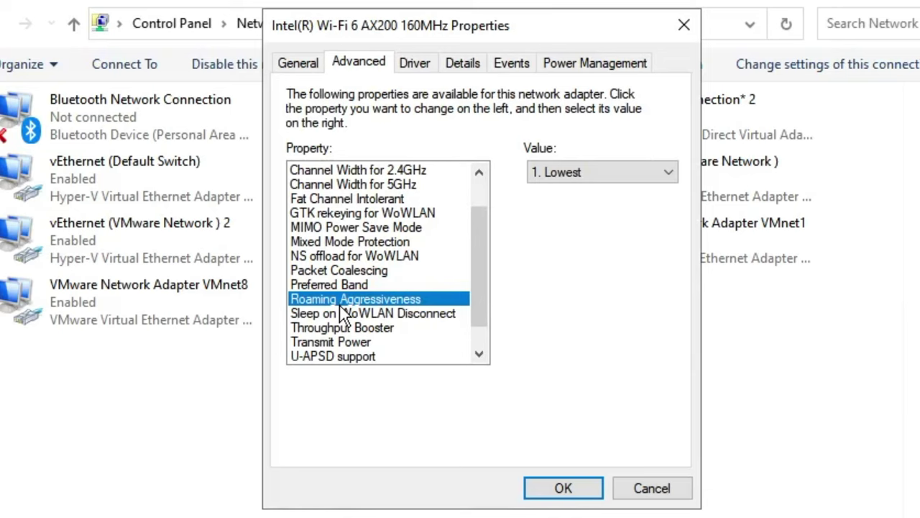
pyautogui.click(584, 174)
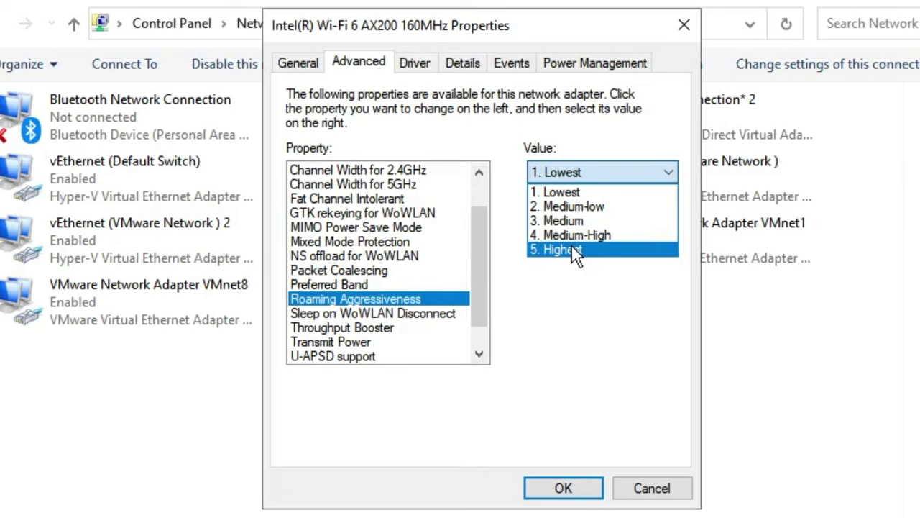
pyautogui.click(561, 291)
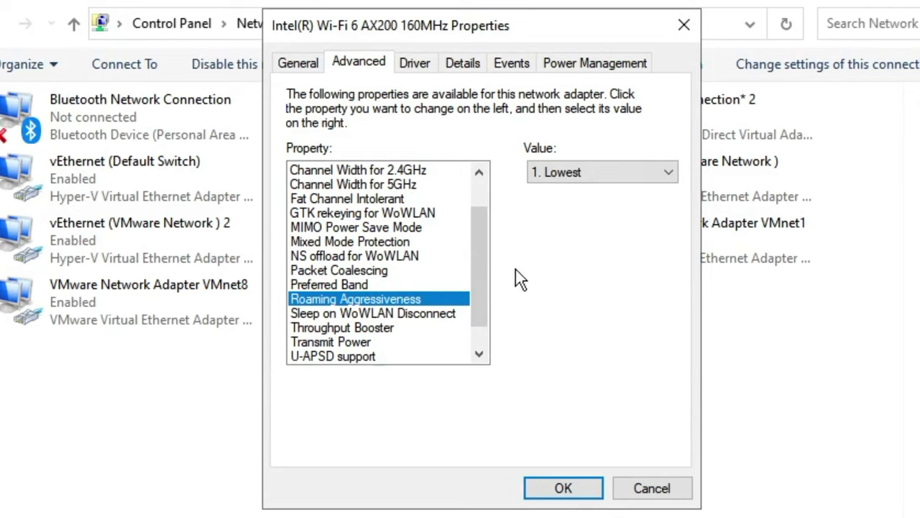
# - Choose "1. Lowest" for Roaming Aggressiveness and save the wireless adapter's advanced properties
pyautogui.click(560, 177)
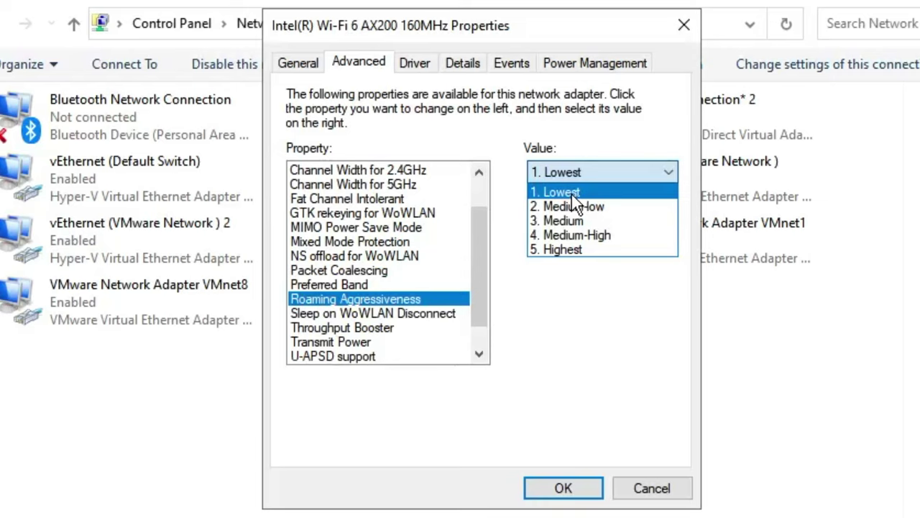
pyautogui.click(571, 194)
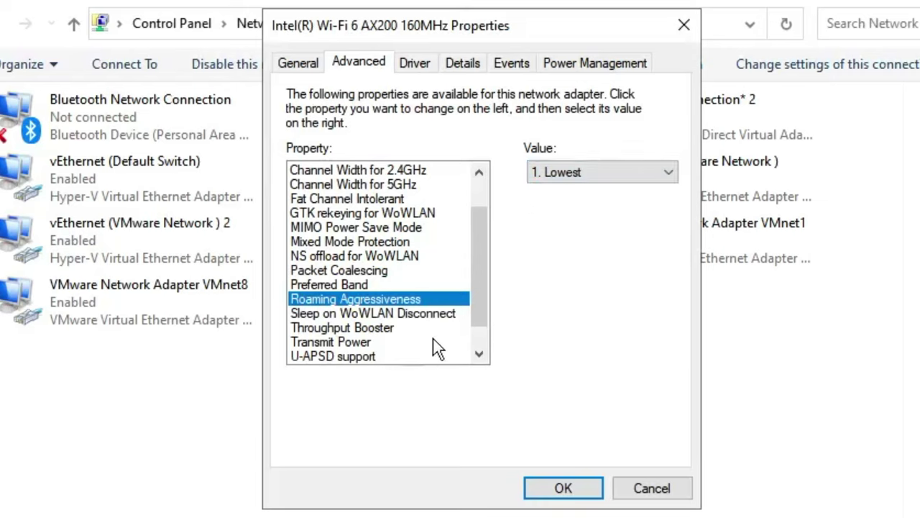
pyautogui.click(563, 489)
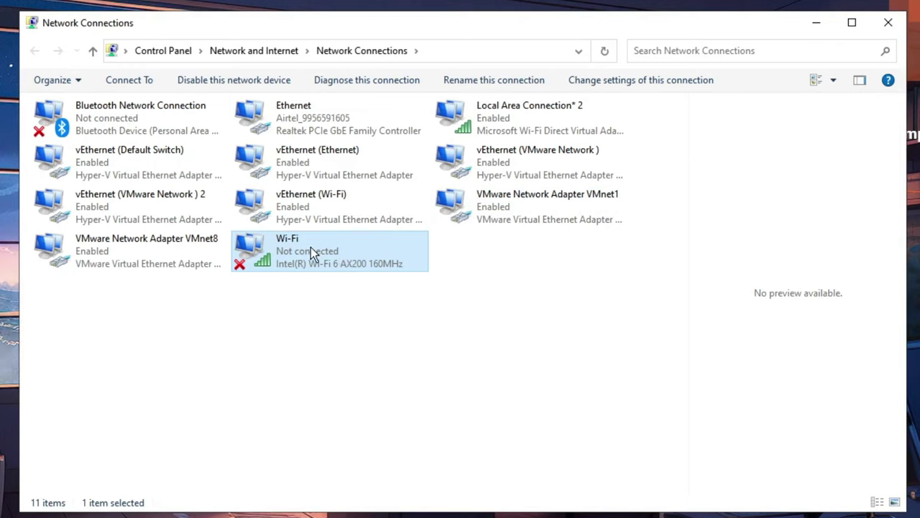
# - Open the Internet Protocol Version 4 (TCP/IPv4) properties of the Wi-Fi connection
pyautogui.rightClick(311, 247)
pyautogui.click(367, 418)
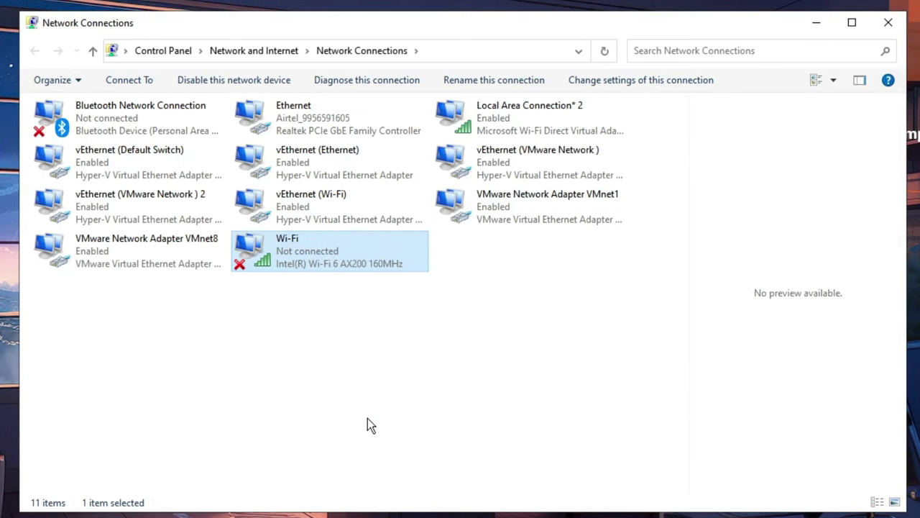
pyautogui.click(131, 289)
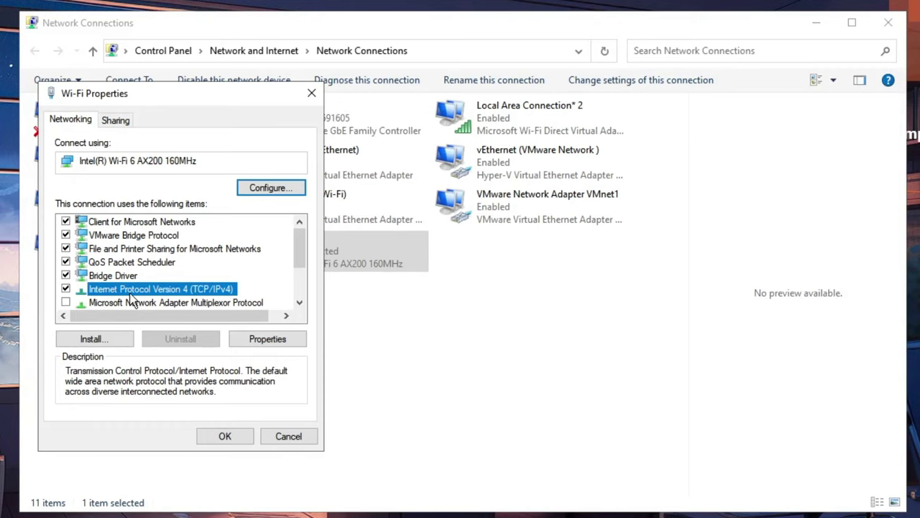
pyautogui.doubleClick(187, 292)
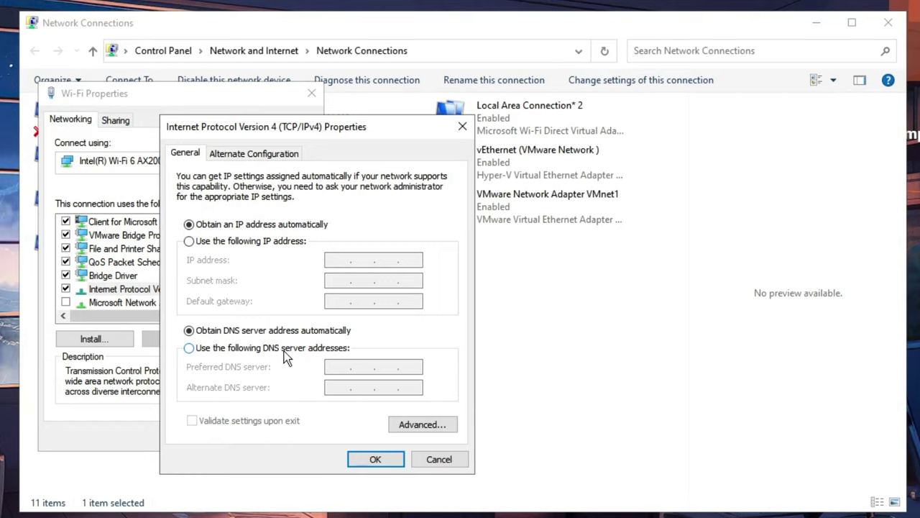
# - Set the preferred DNS server to 1.1.1.1 and the alternate to 1.0.0.1, and save the Wi-Fi connection's properties
pyautogui.click(189, 348)
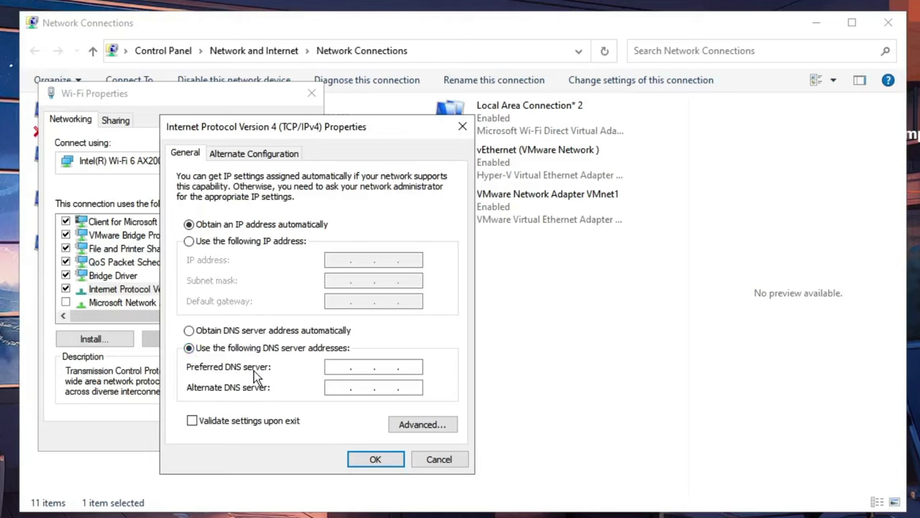
pyautogui.write('1.1.1.1')
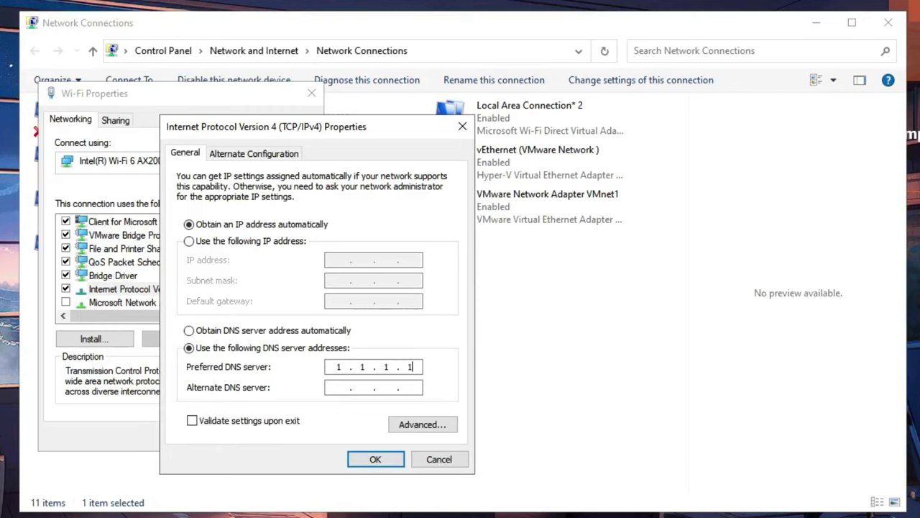
pyautogui.click(333, 386)
pyautogui.write('1.0.0.1')
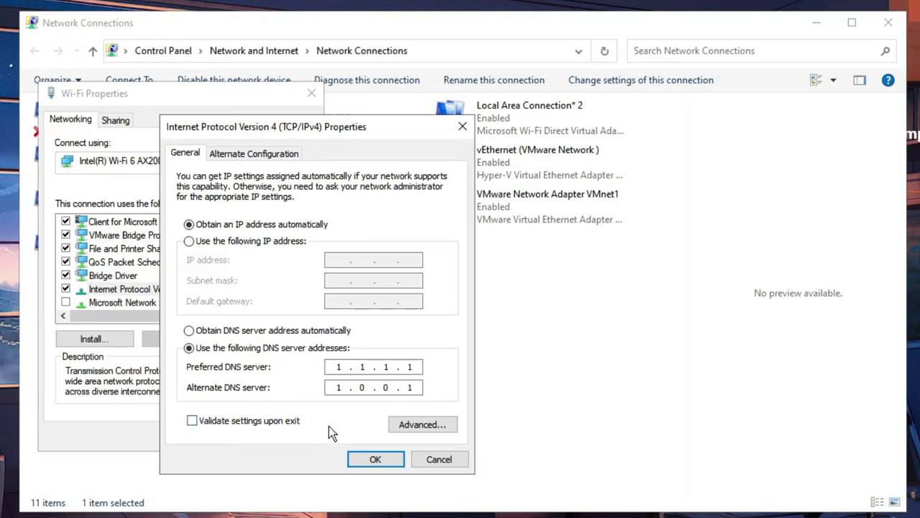
pyautogui.click(389, 466)
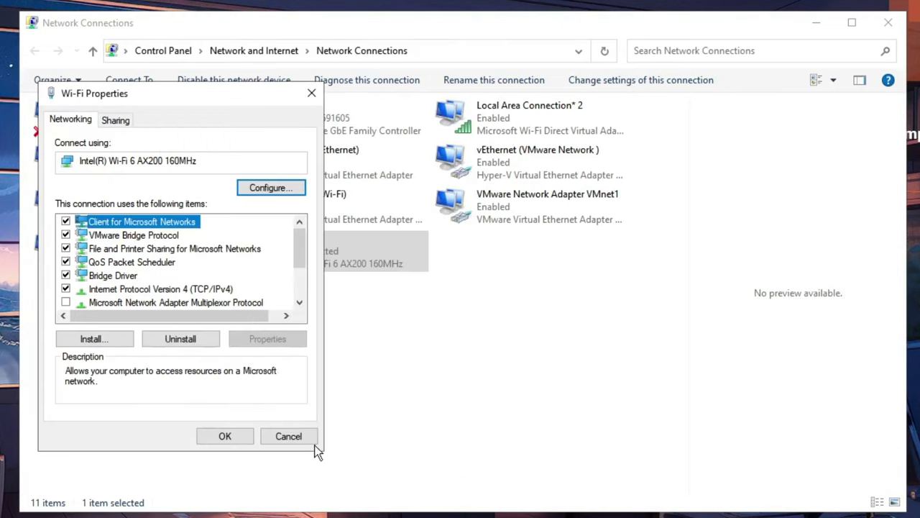
pyautogui.click(227, 436)
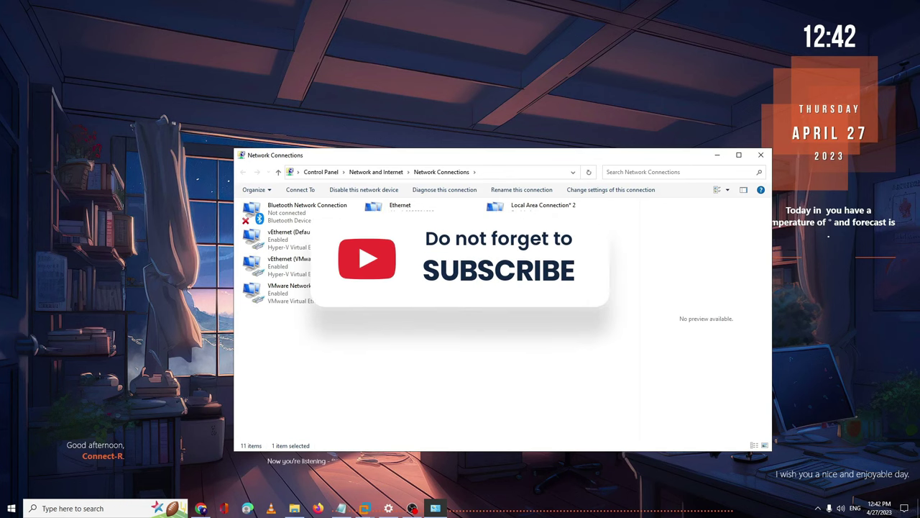
# - Bring up the available actions for the Wi-Fi connection
pyautogui.rightClick(409, 289)
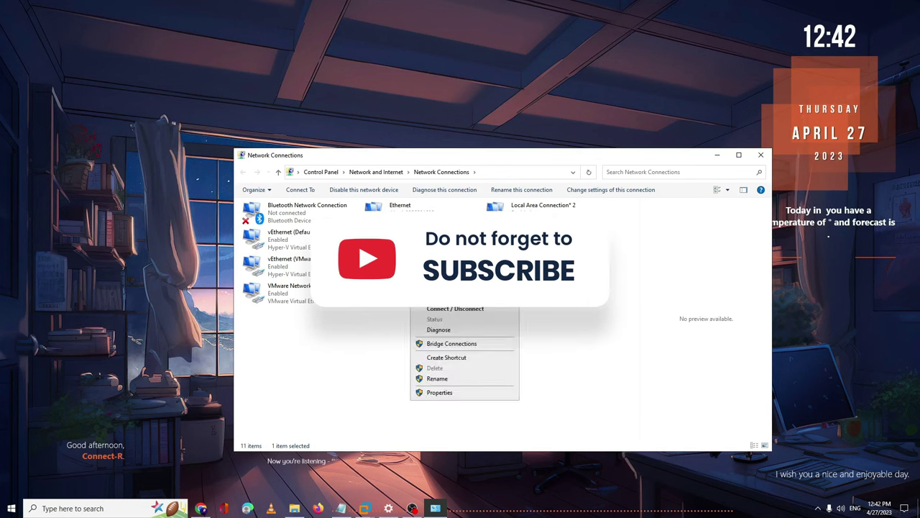